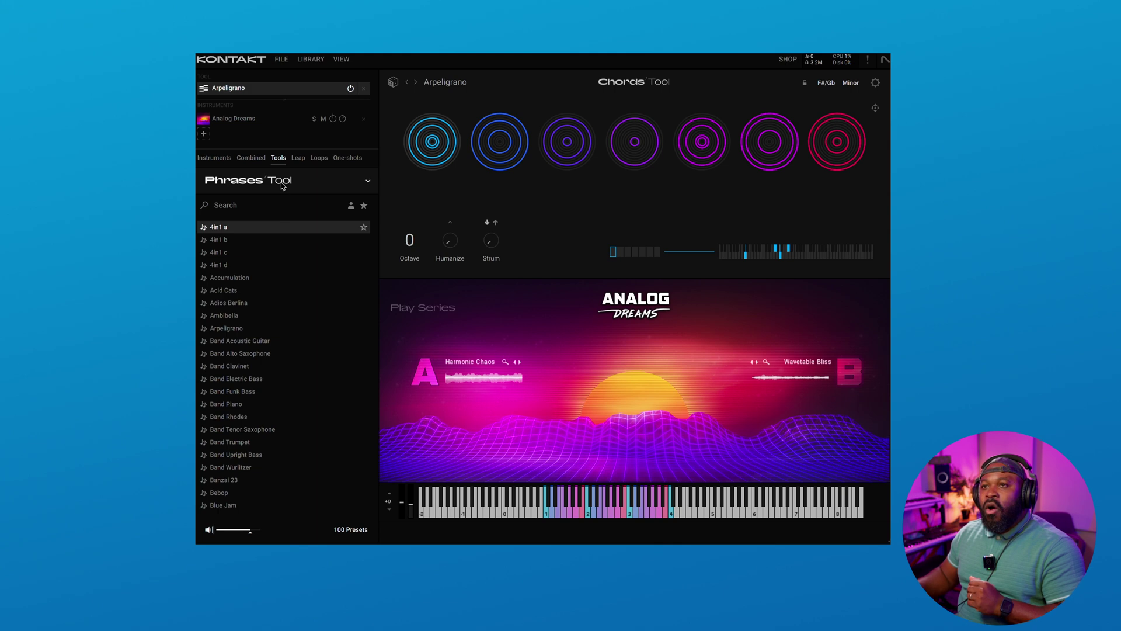
Step: Audition the 4in1 c and Accumulation phrases, then the Andalusian and Antelope chord presets
click(229, 253)
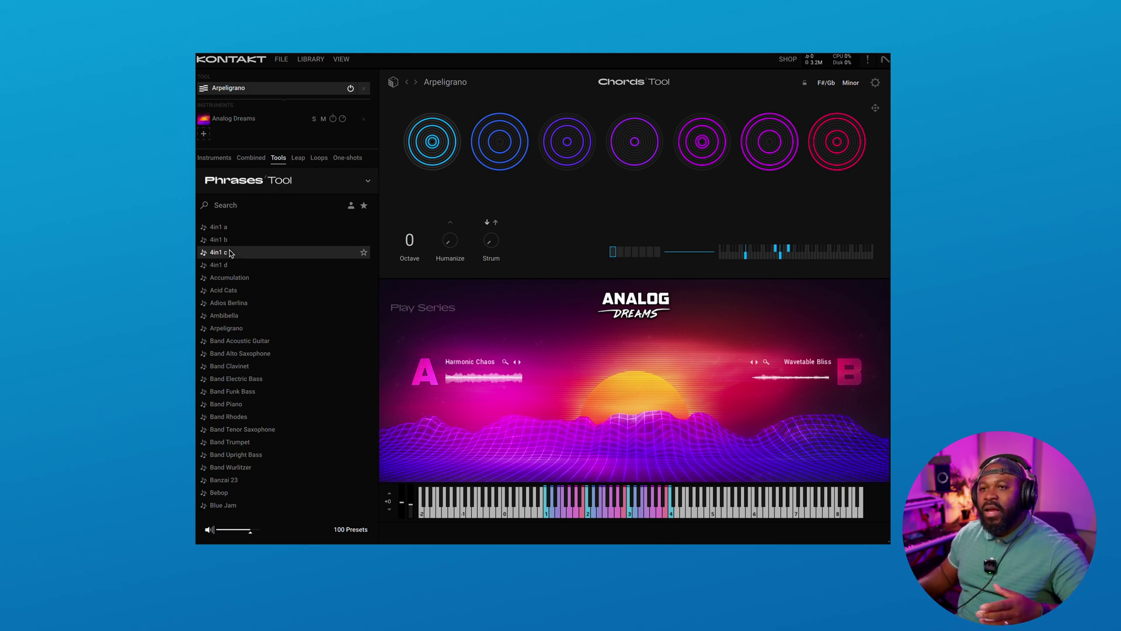
click(232, 280)
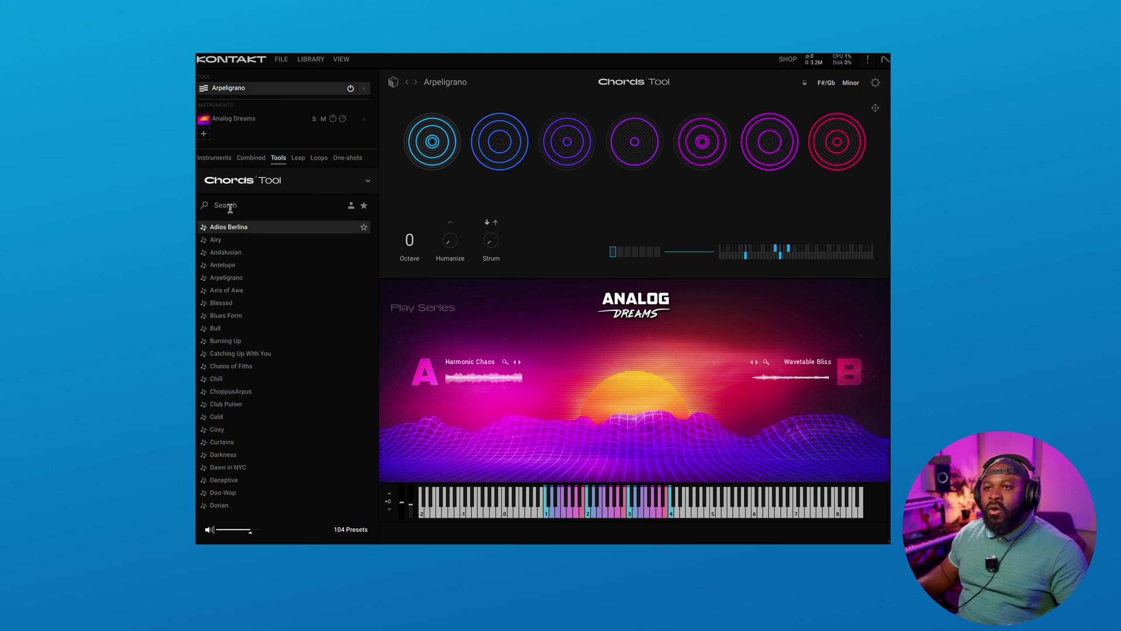
click(231, 254)
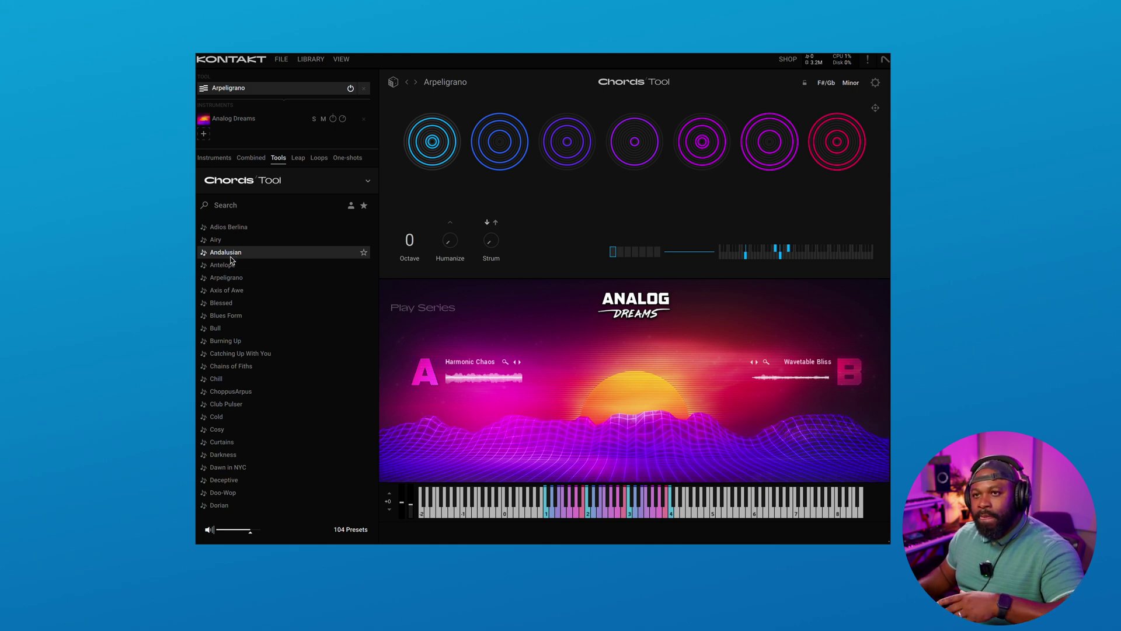
click(228, 264)
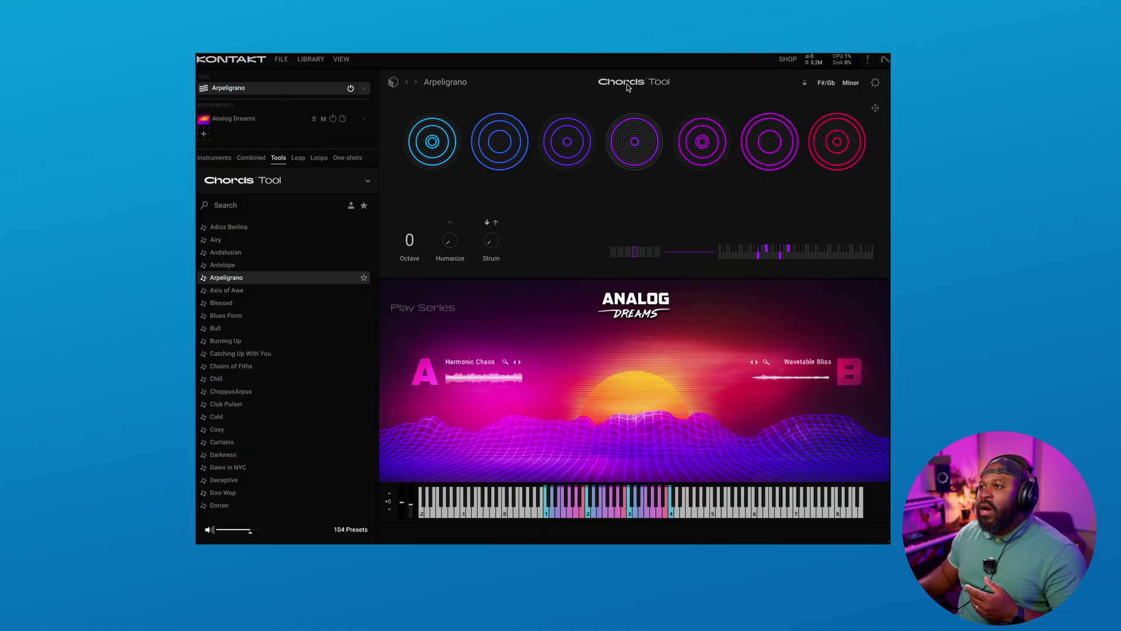
Step: Trigger the first Arpeligrano chord pad on Analog Dreams twice
mouse_move(447, 134)
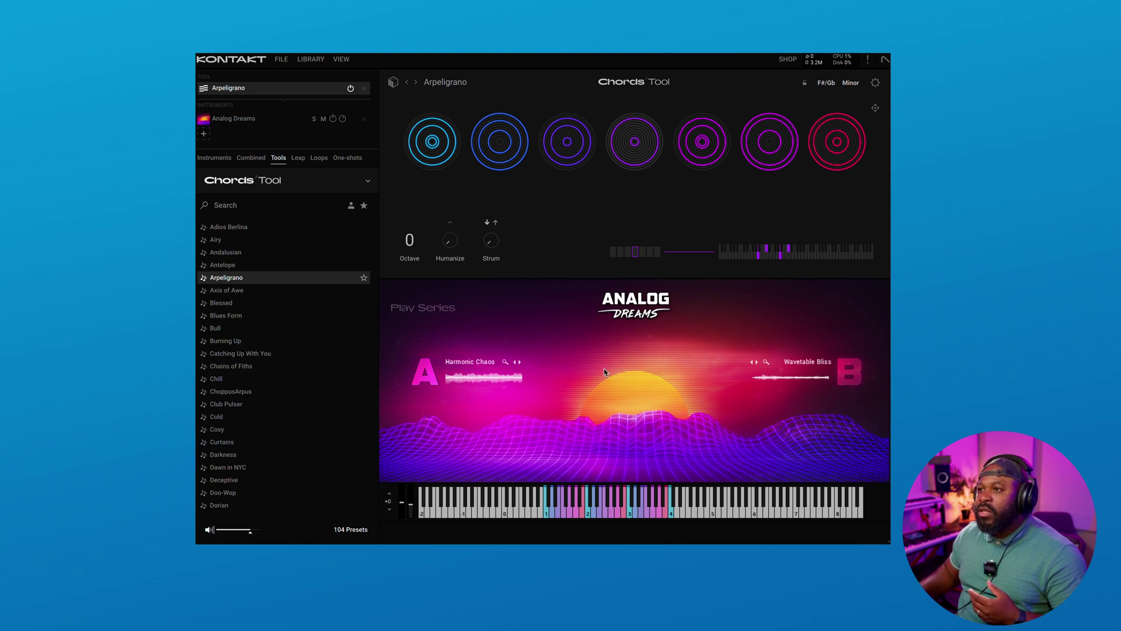
mouse_move(595, 190)
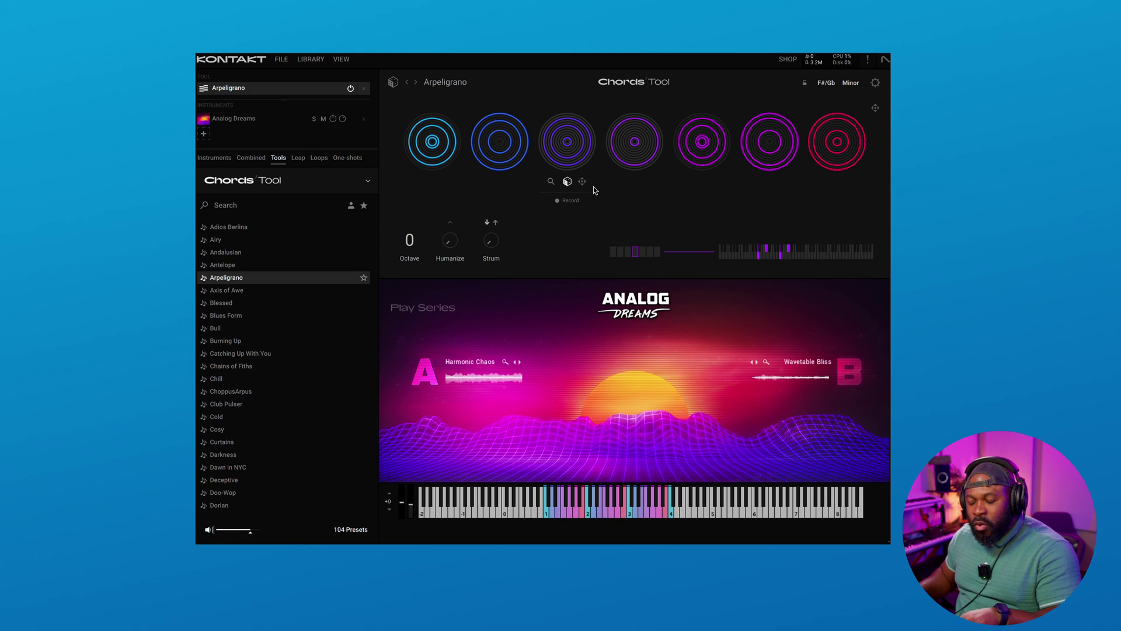
click(441, 146)
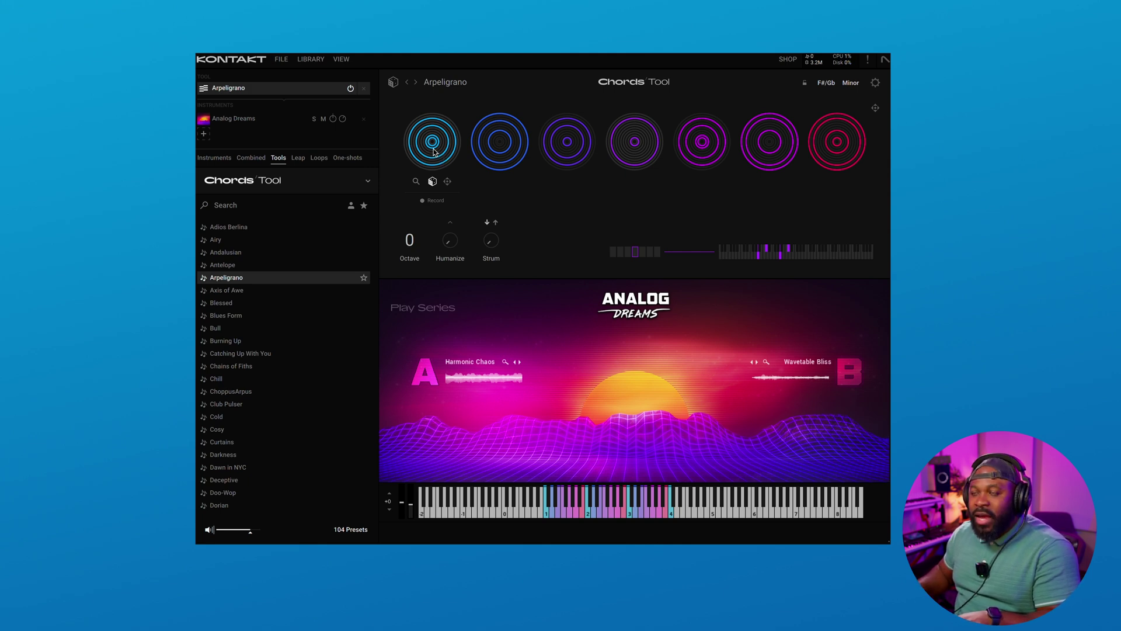
click(434, 154)
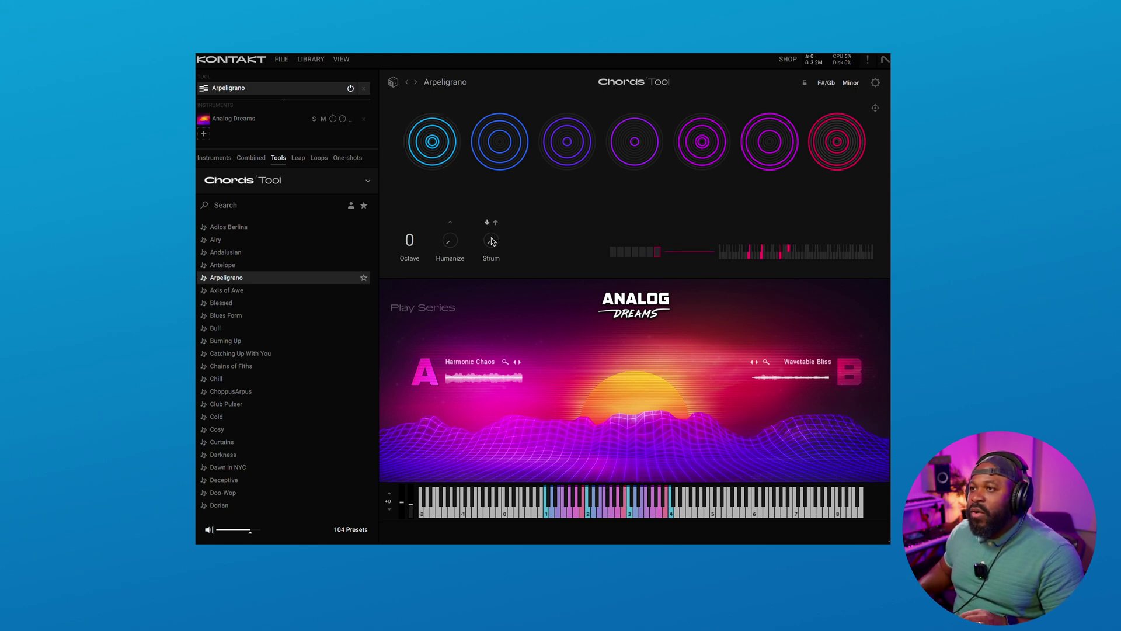
Step: Raise Strum to 53, turn up Humanize, and set its Time variation to 25 %
drag(491, 240, 493, 234)
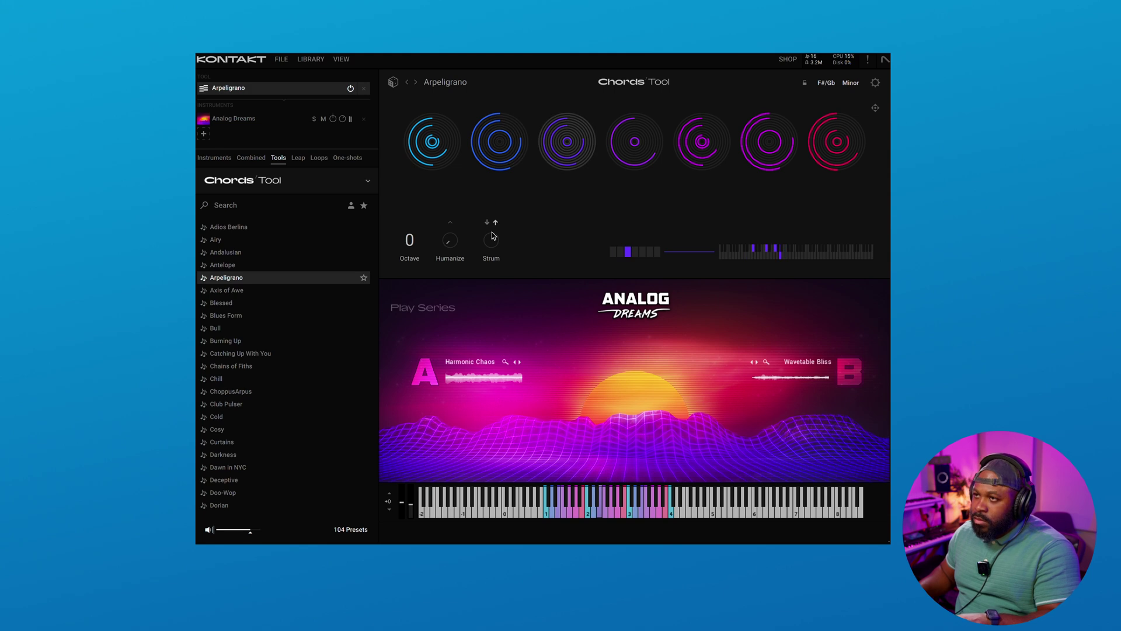
drag(451, 241, 451, 228)
click(451, 225)
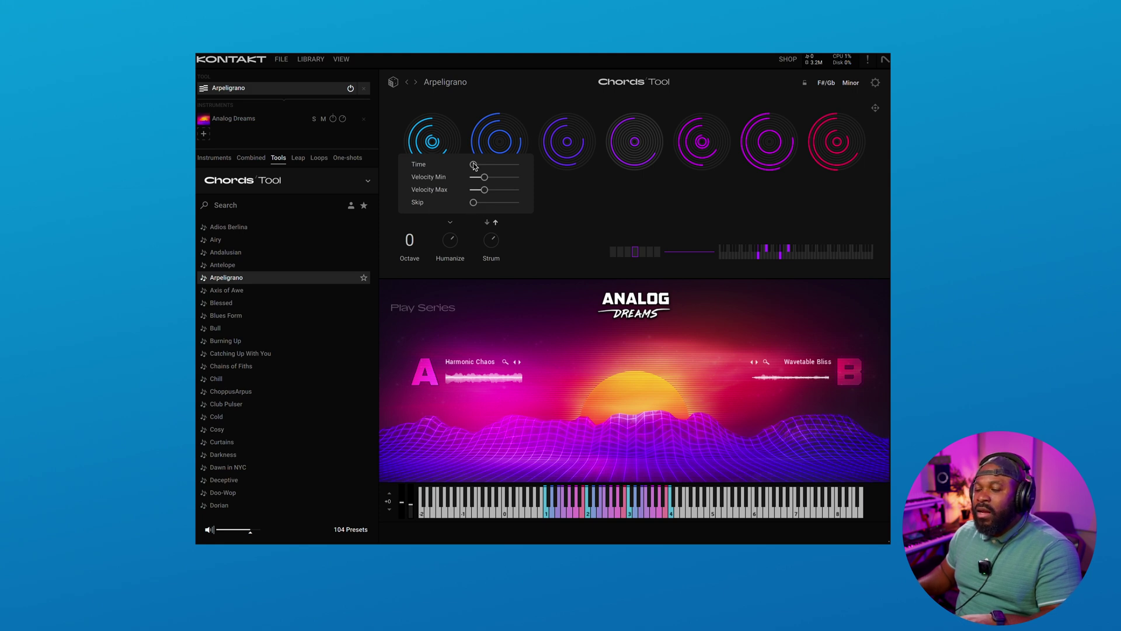
drag(473, 166, 488, 167)
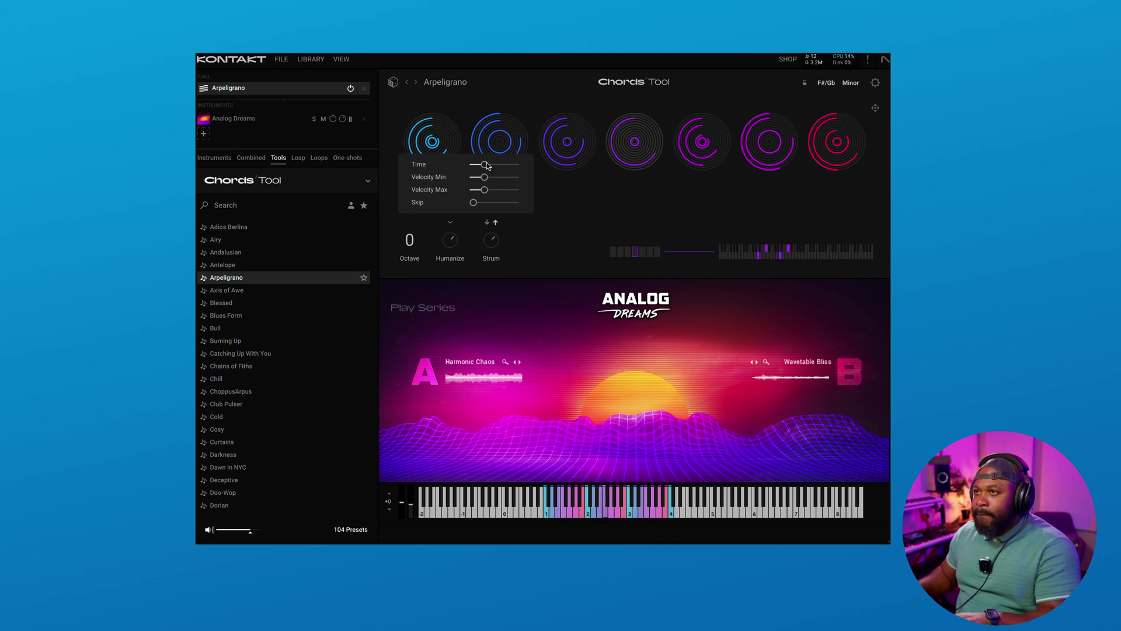
click(451, 224)
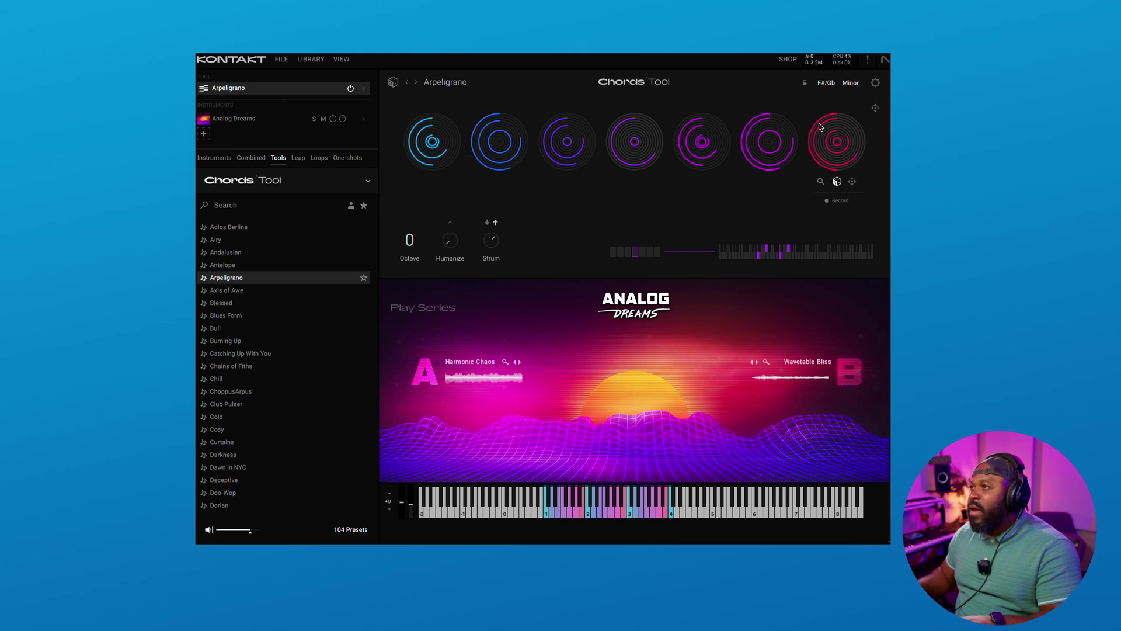
Step: Change the chord key from F#/Gb Minor to C Minor
click(850, 83)
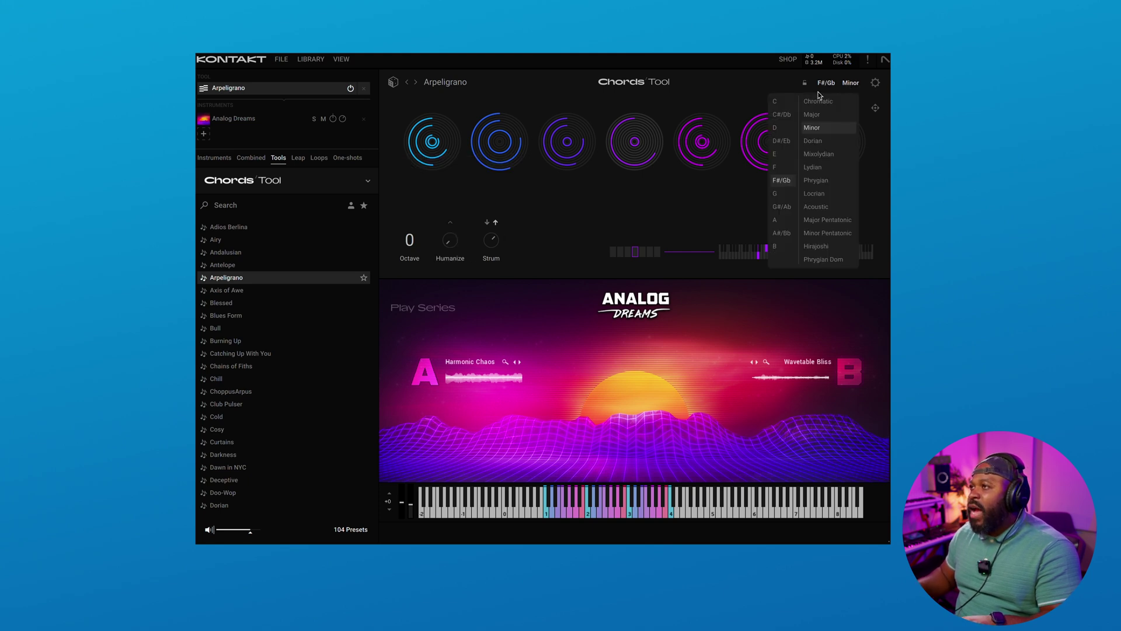
click(786, 103)
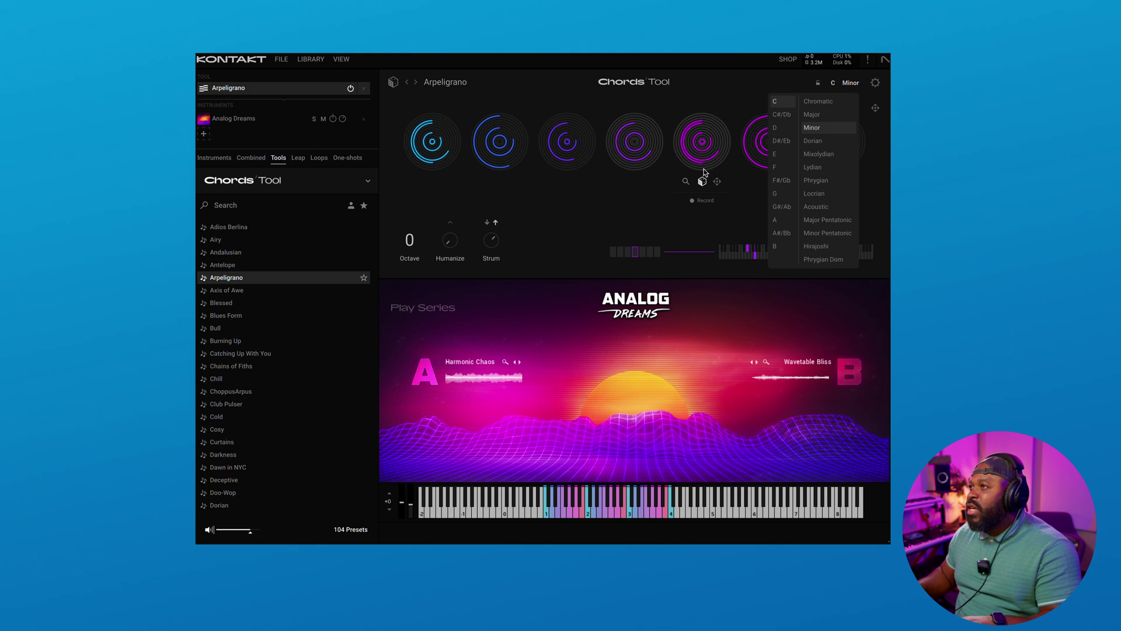
click(556, 238)
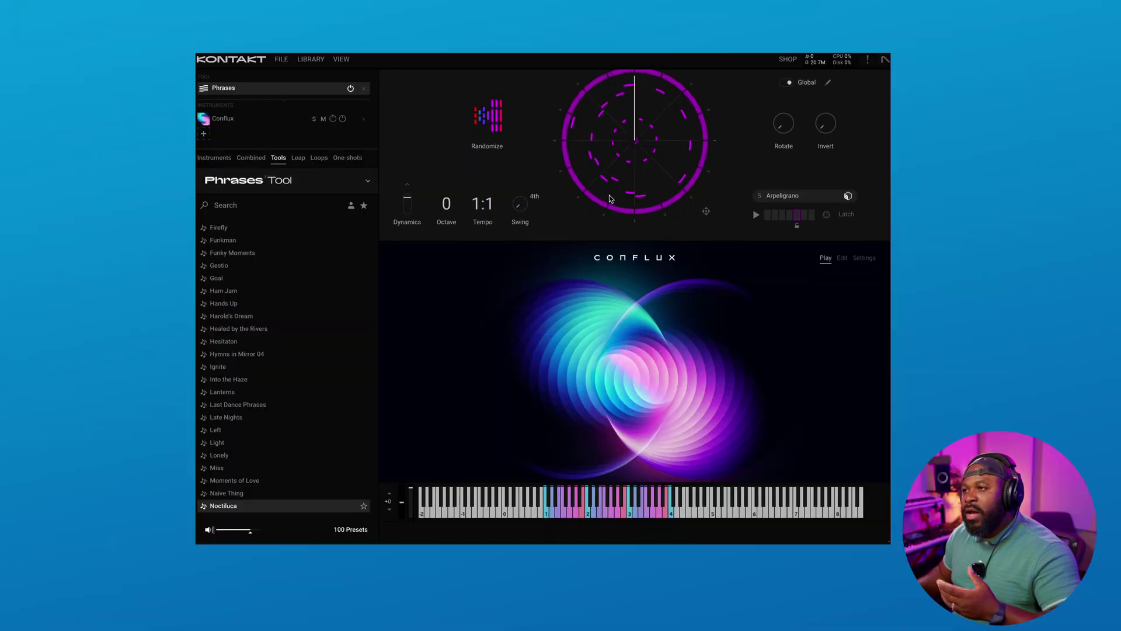
scroll(609, 199, down, 4)
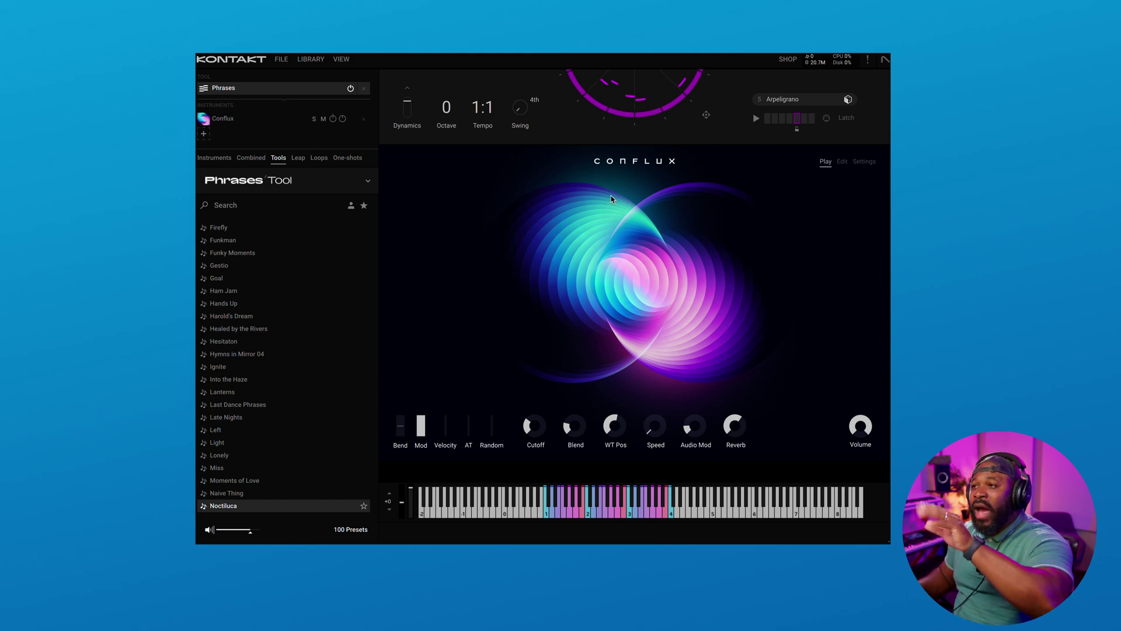
scroll(610, 199, up, 4)
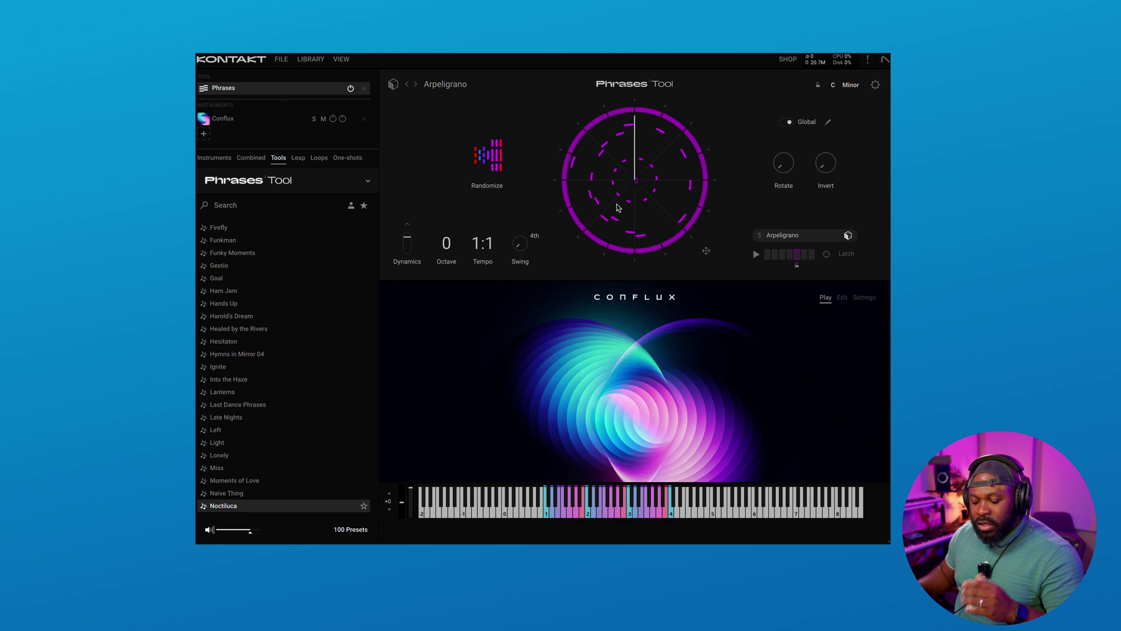
scroll(625, 216, down, 1)
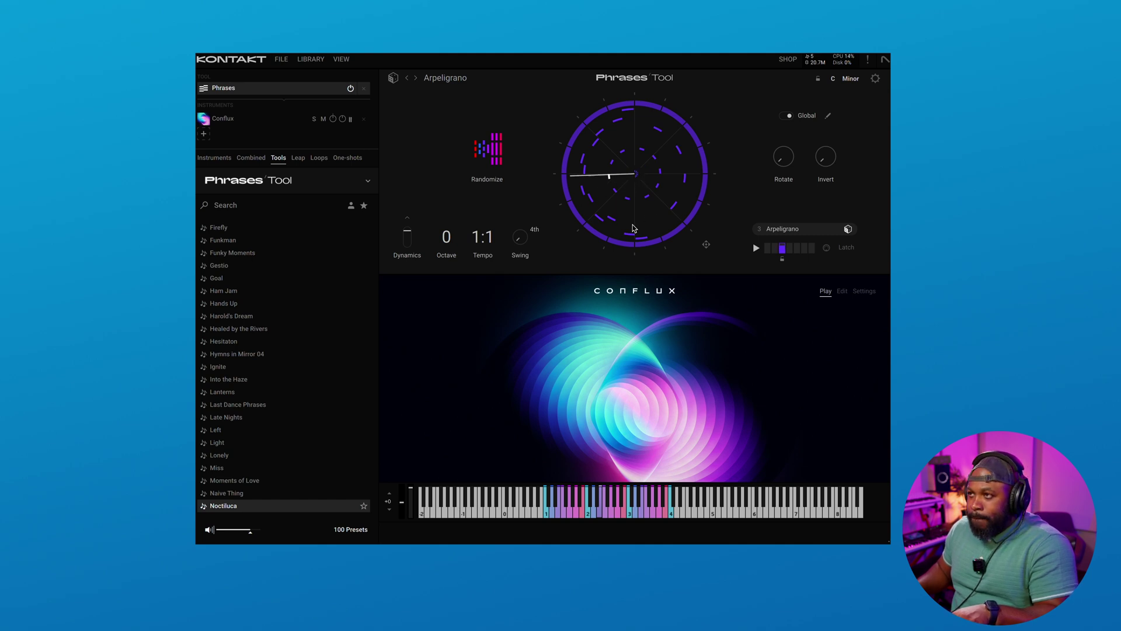
Step: Set Swing to 38, adjust Conflux Speed, Blend 73.3 %, Cutoff 45.7 %, then randomize the phrase
drag(521, 240, 523, 217)
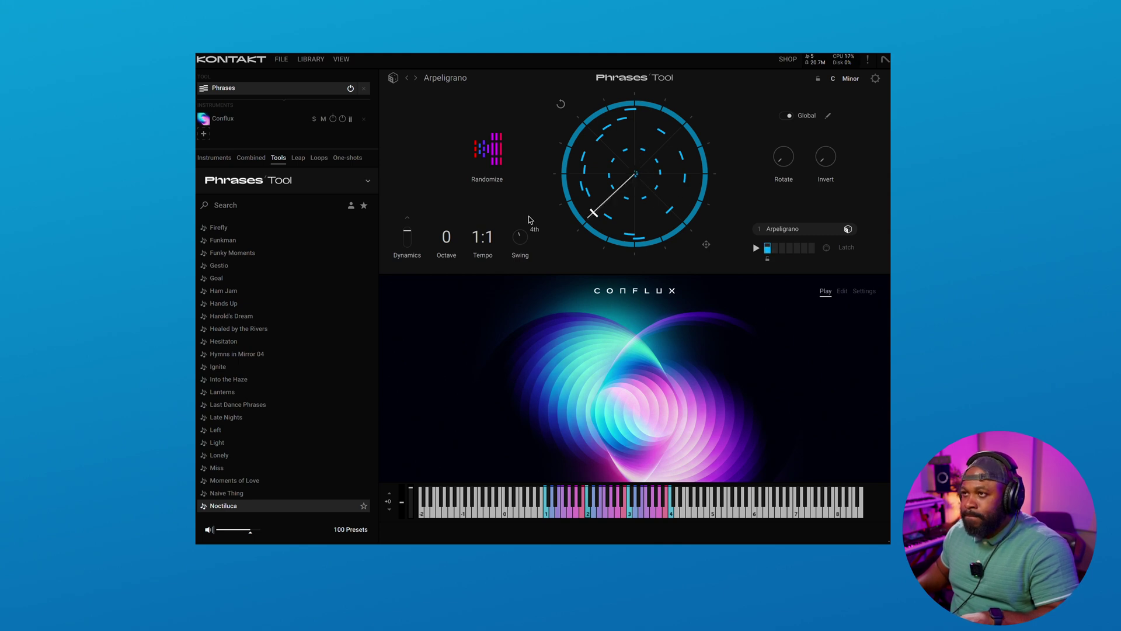
scroll(568, 248, down, 4)
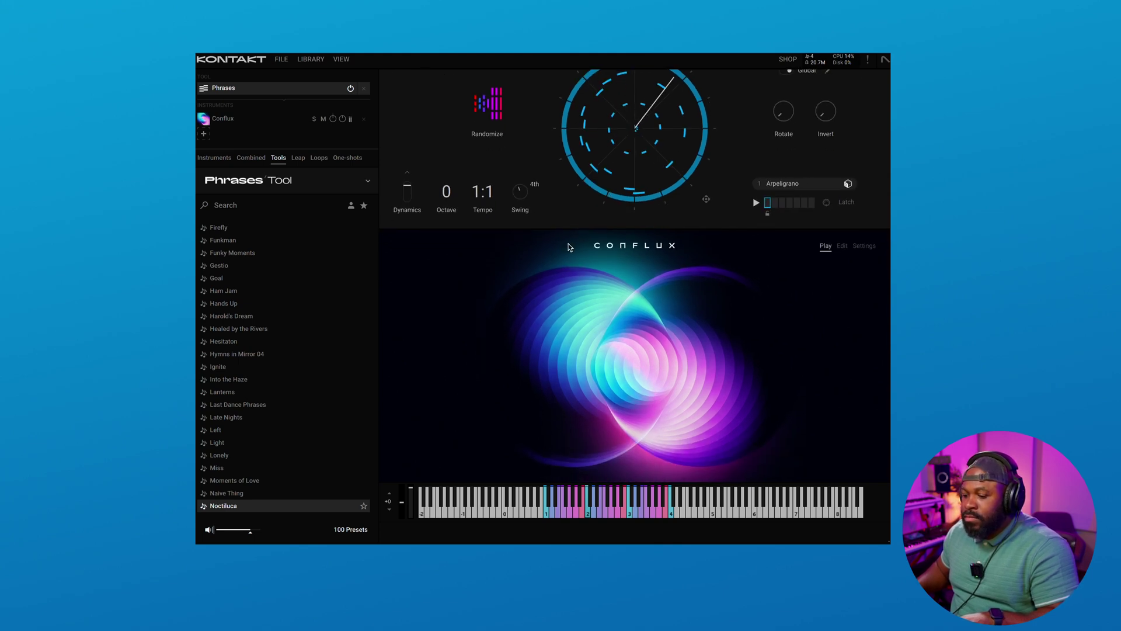
scroll(568, 247, down, 1)
drag(655, 417, 645, 439)
drag(575, 417, 607, 302)
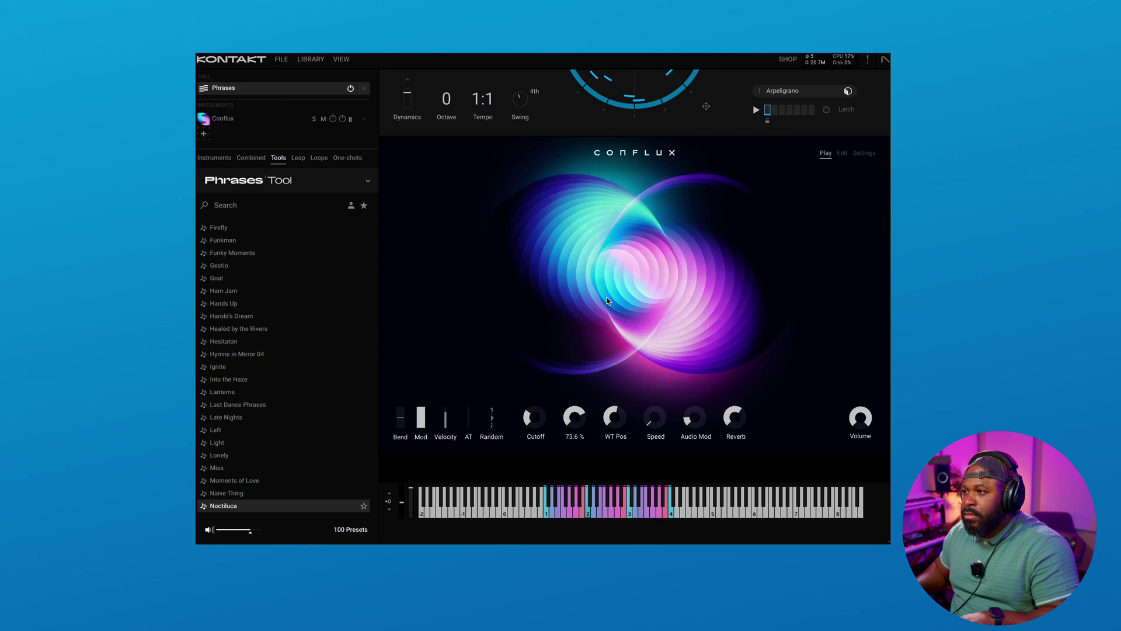
mouse_move(520, 409)
mouse_down()
mouse_move(538, 381)
mouse_move(534, 404)
mouse_up()
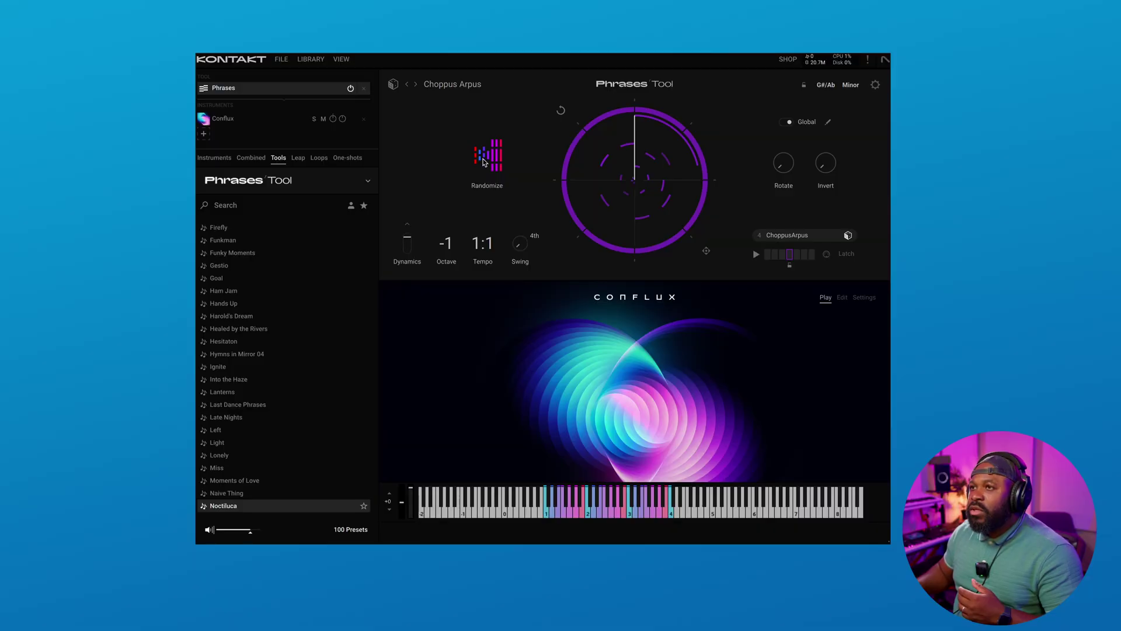
click(484, 162)
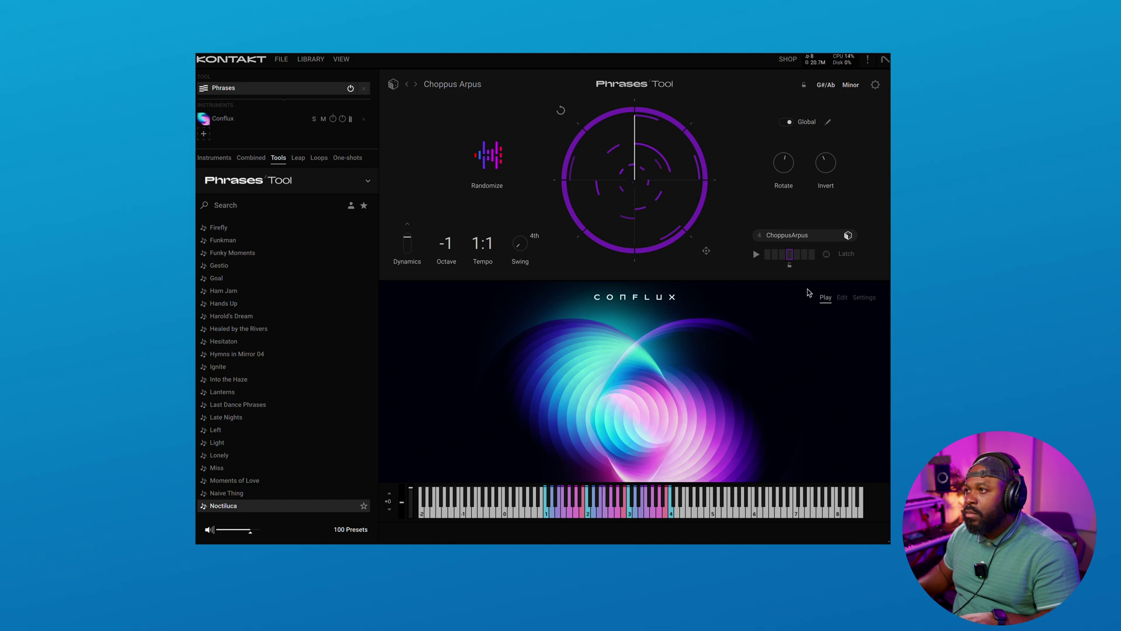
Step: Switch Choppus Arpus to its third variation and randomize its pattern
click(783, 254)
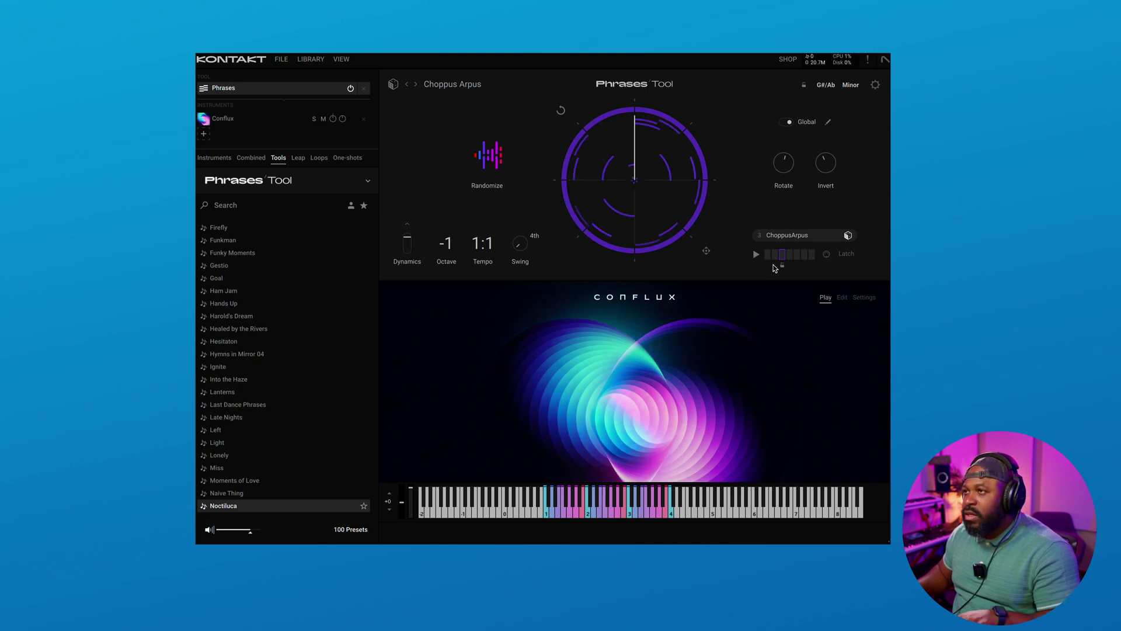
click(490, 156)
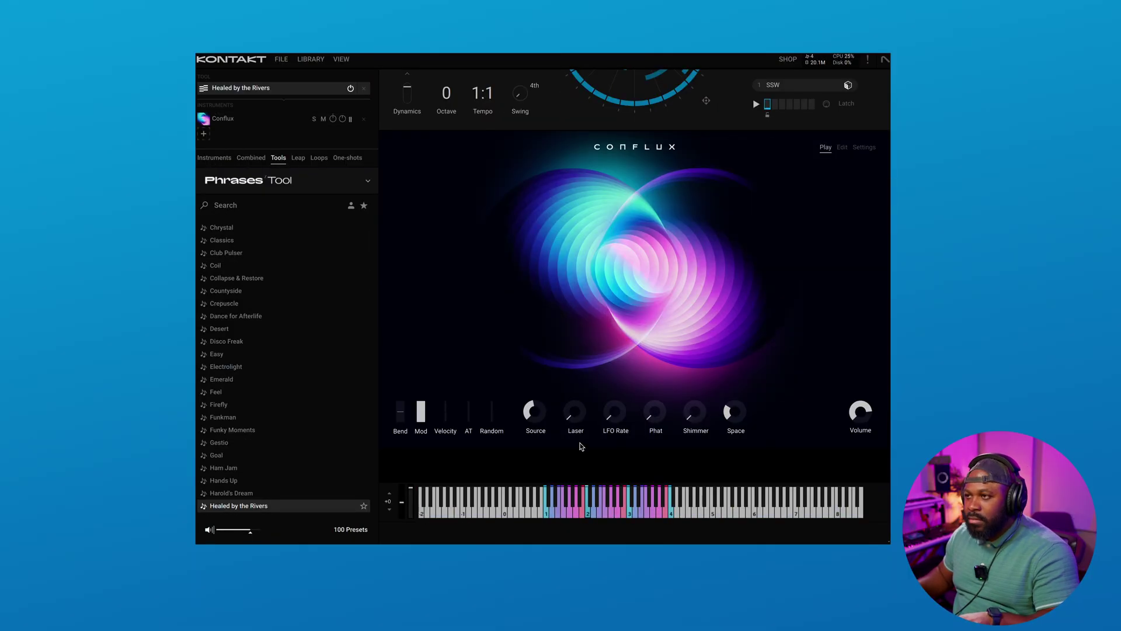
Step: Scroll the browser list up toward the Leap Afrobeats expansion
scroll(578, 430, up, 3)
scroll(578, 430, up, 1)
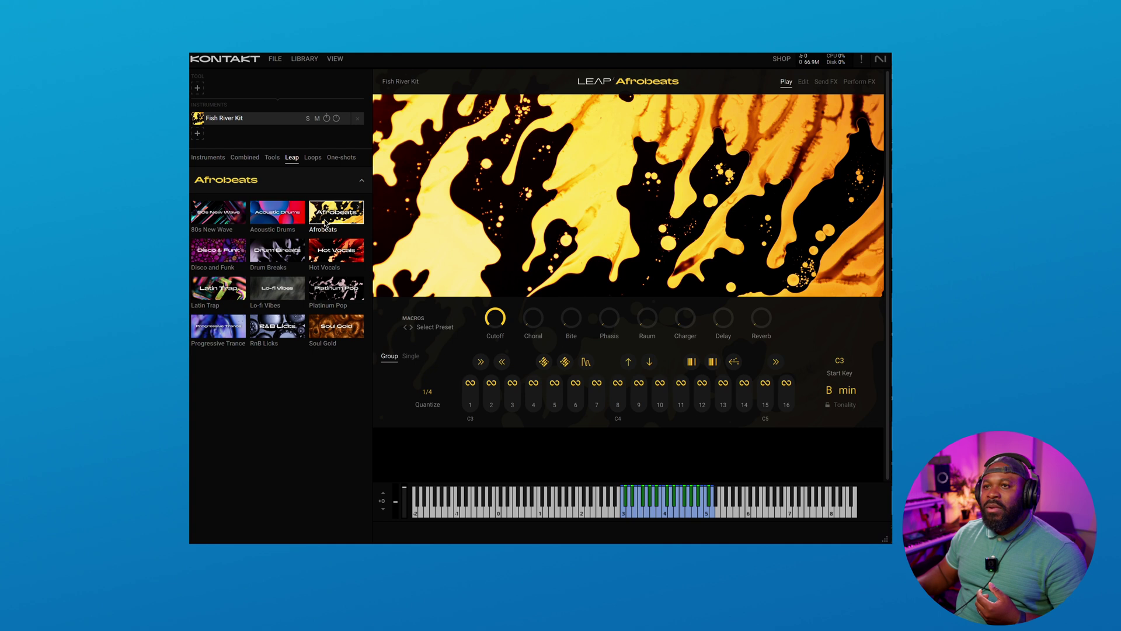
Step: Expand the Afrobeats kits, audition Grootberg Kit, then load Lady Kit
click(239, 184)
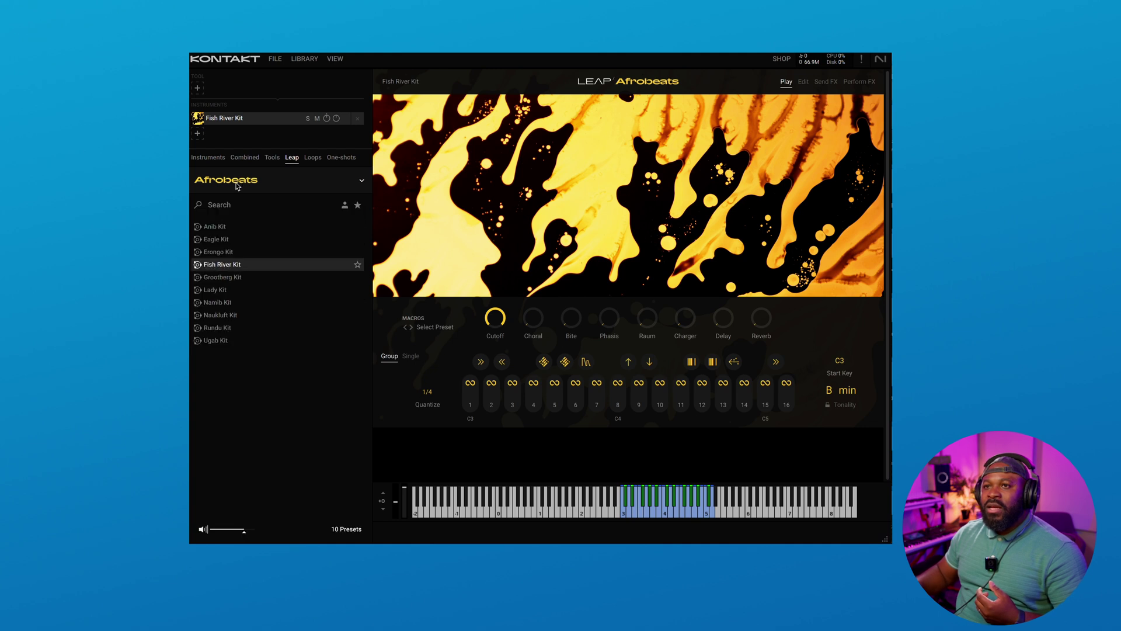
click(231, 279)
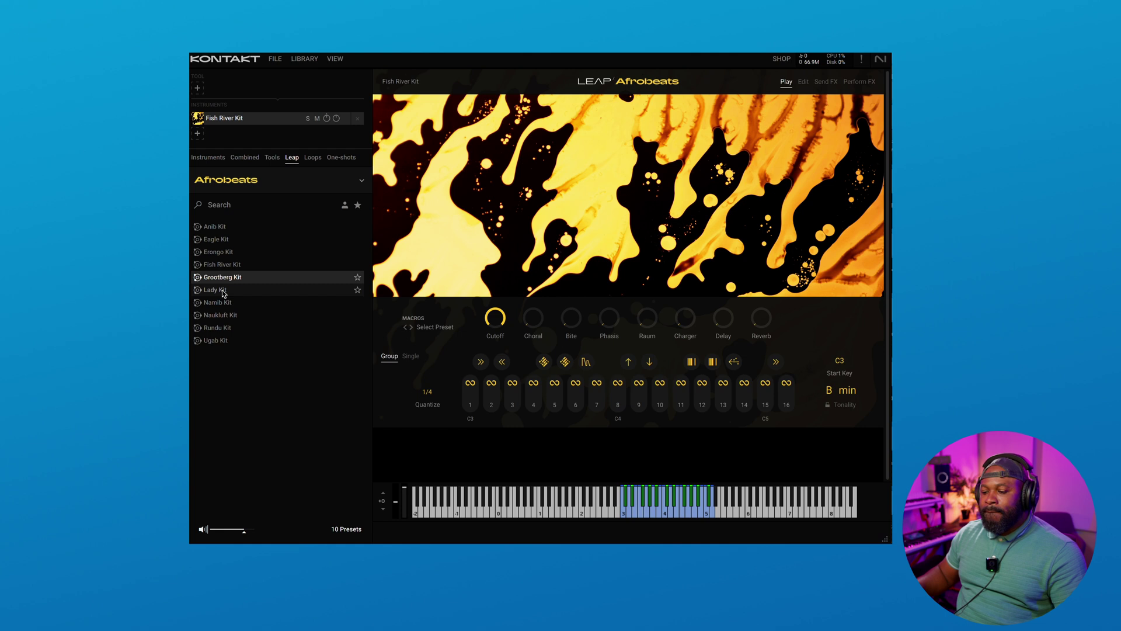
click(223, 292)
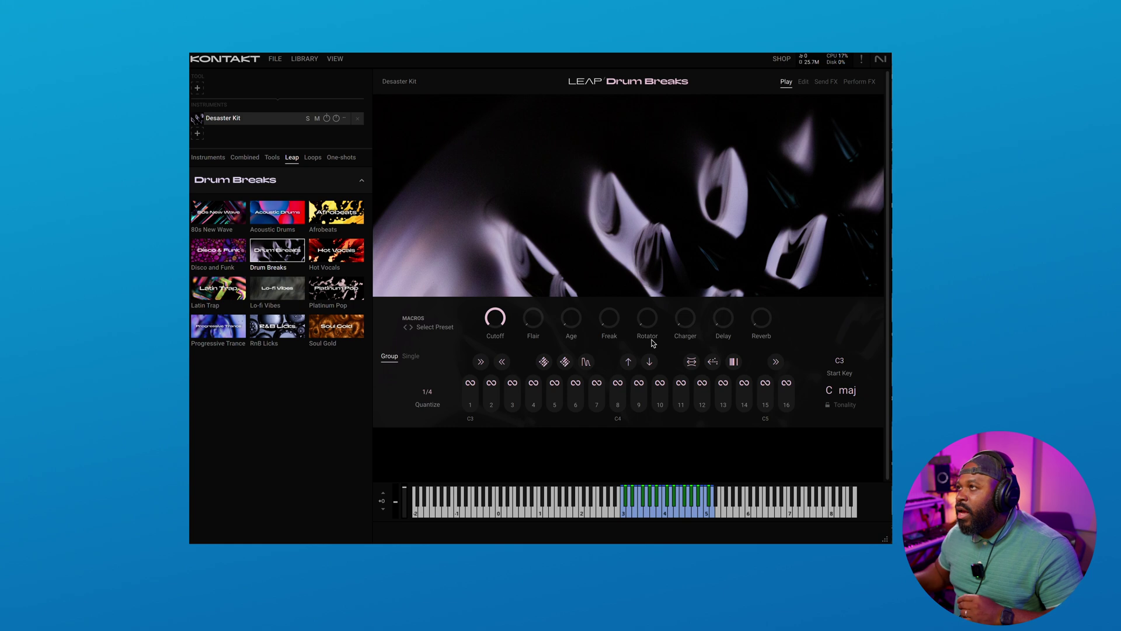
Step: Inspect the Desaster Kit's Perform FX and third-slot effect choices, then return to Play
click(859, 81)
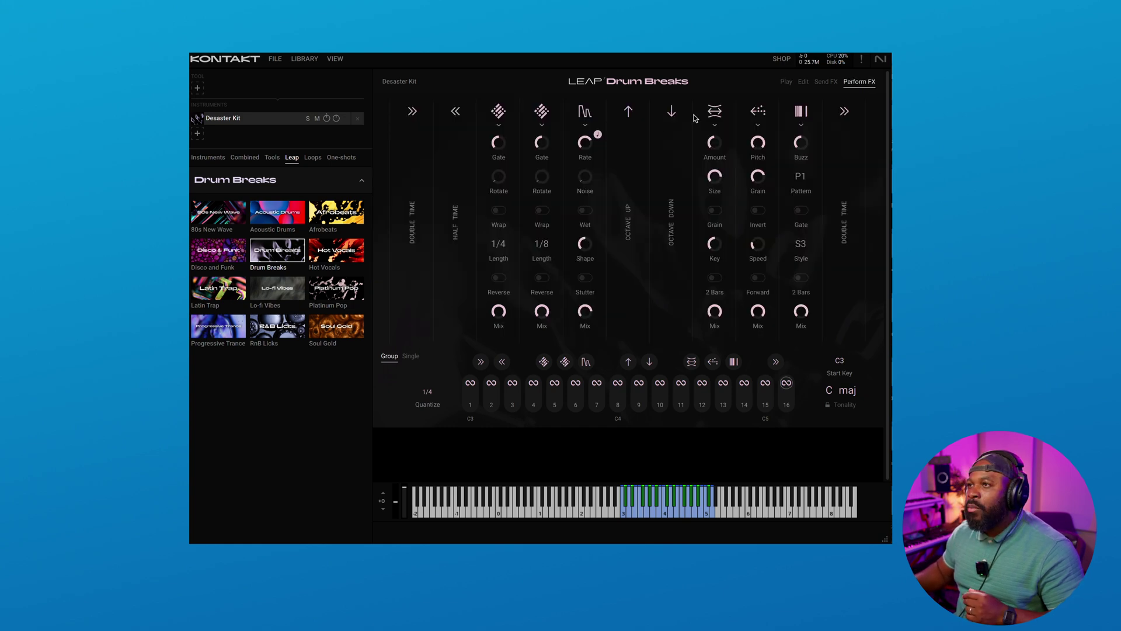
click(585, 122)
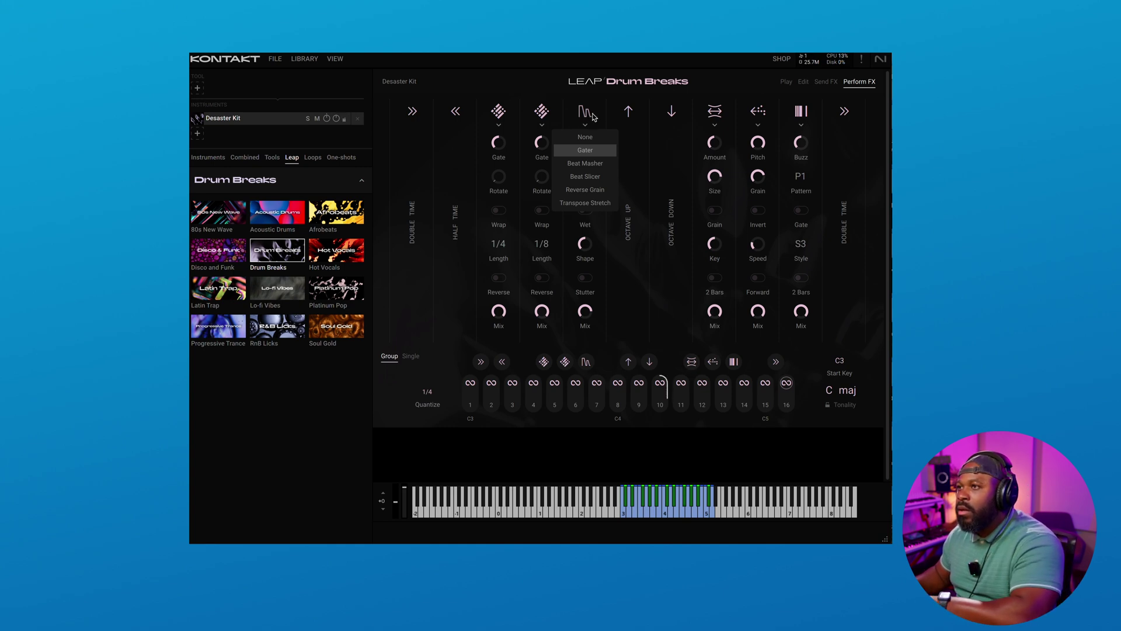
click(786, 81)
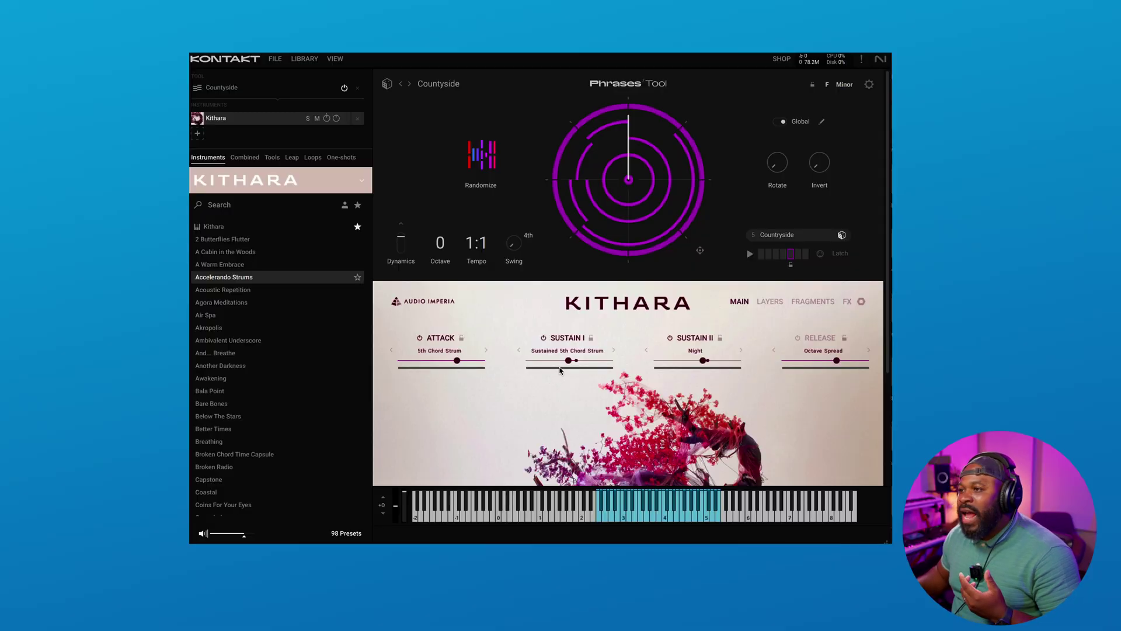
Step: Raise Kithara's Degrade to about 74 % and Shatter to 30 %, then step to Air Spa
scroll(560, 369, down, 3)
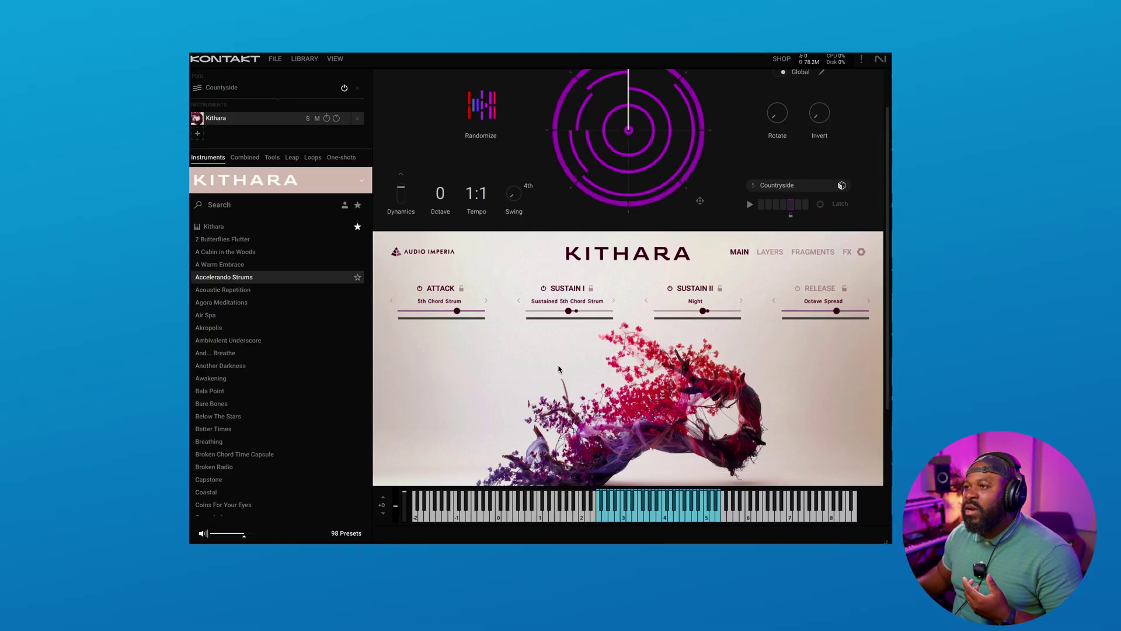
scroll(558, 369, up, 3)
scroll(554, 369, up, 1)
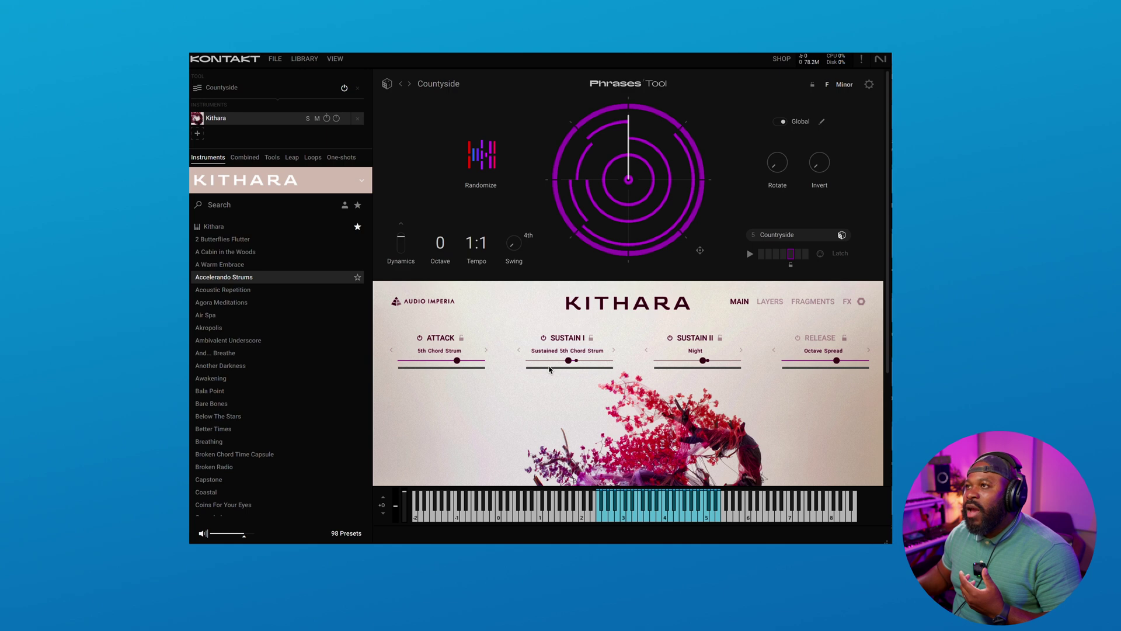
scroll(621, 297, down, 4)
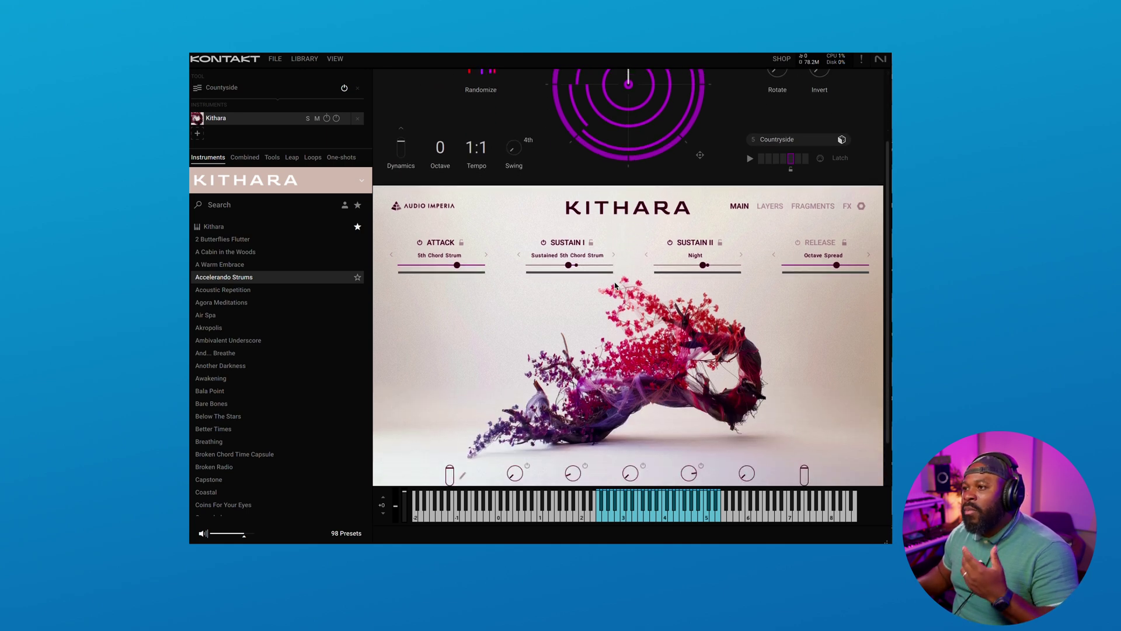
scroll(613, 284, up, 1)
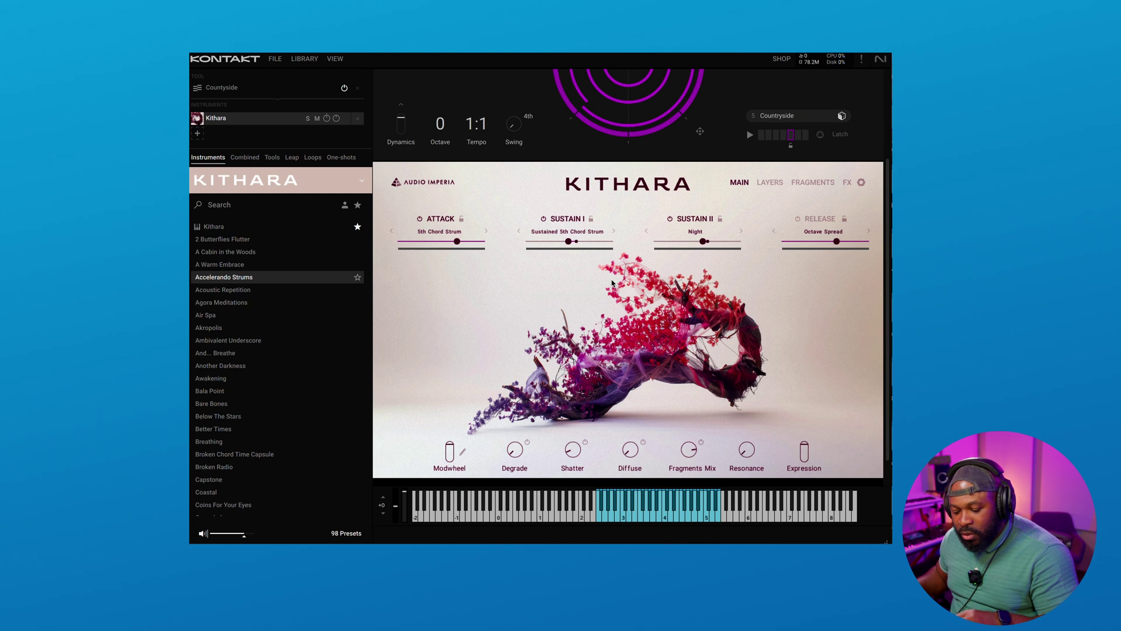
scroll(613, 282, up, 2)
scroll(612, 283, down, 2)
scroll(612, 283, down, 1)
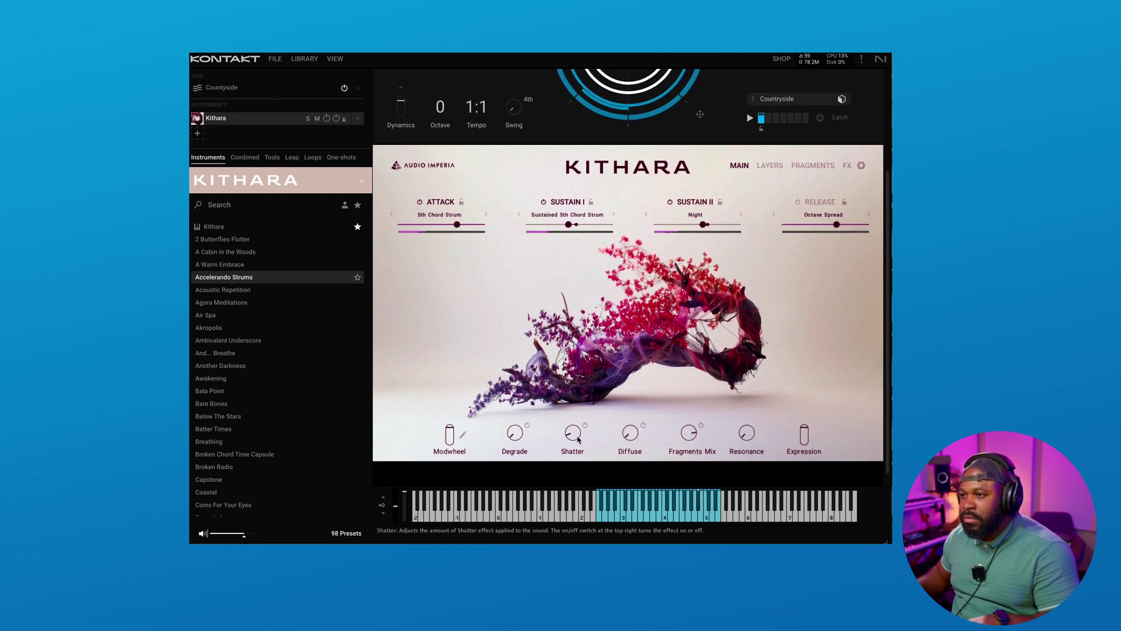
drag(515, 438, 512, 399)
drag(530, 354, 509, 458)
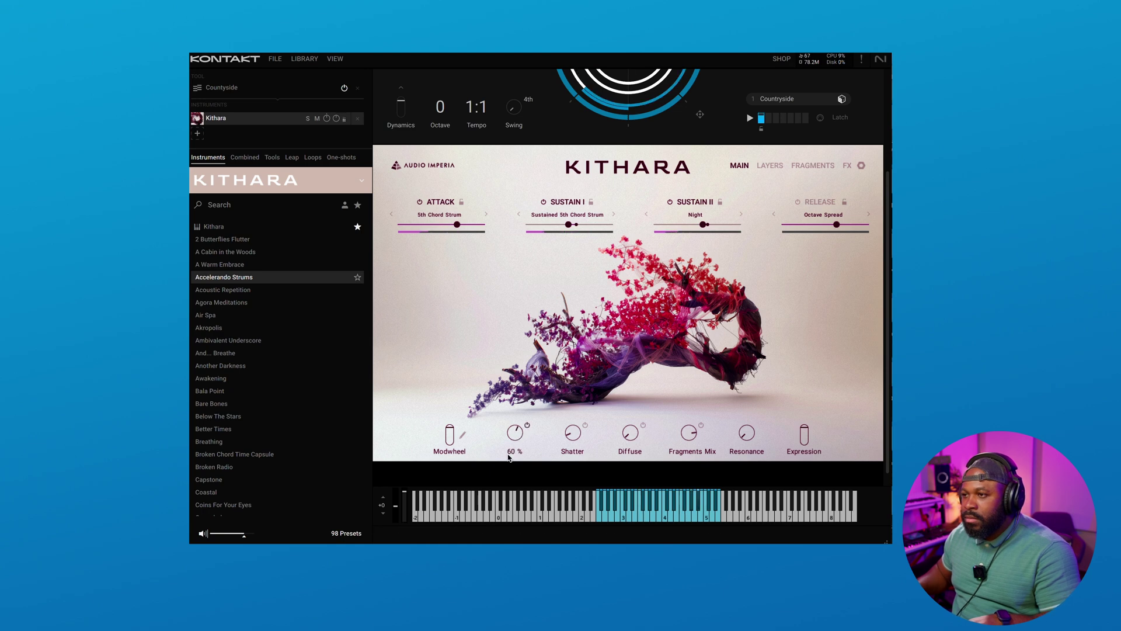
drag(573, 435, 573, 374)
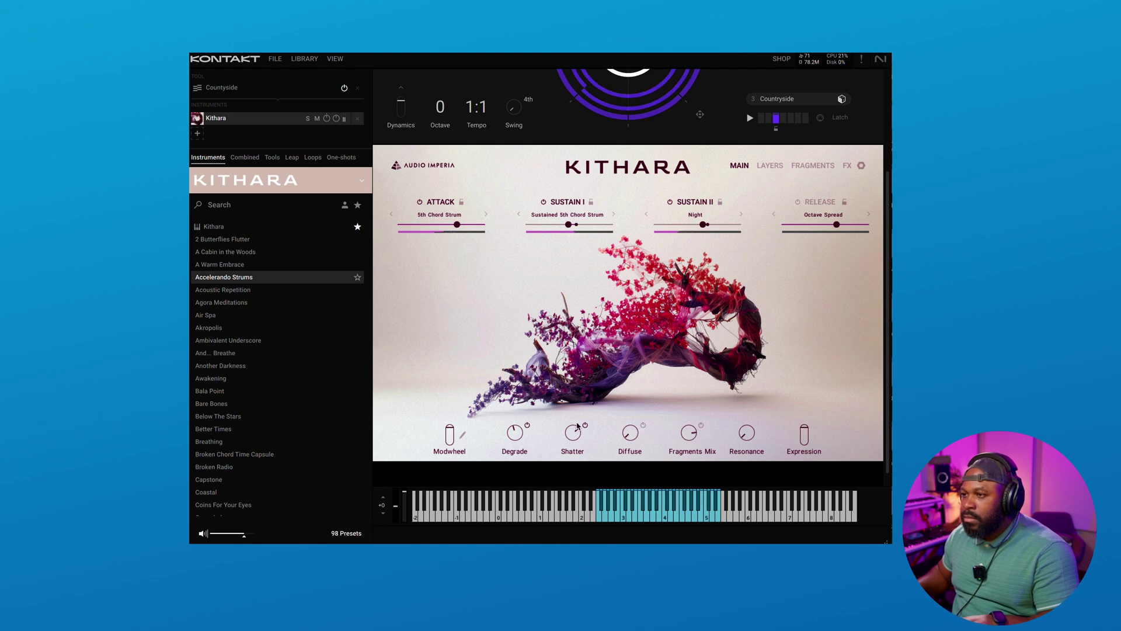
key(Down)
key(Down)
key(Down)
key(Down)
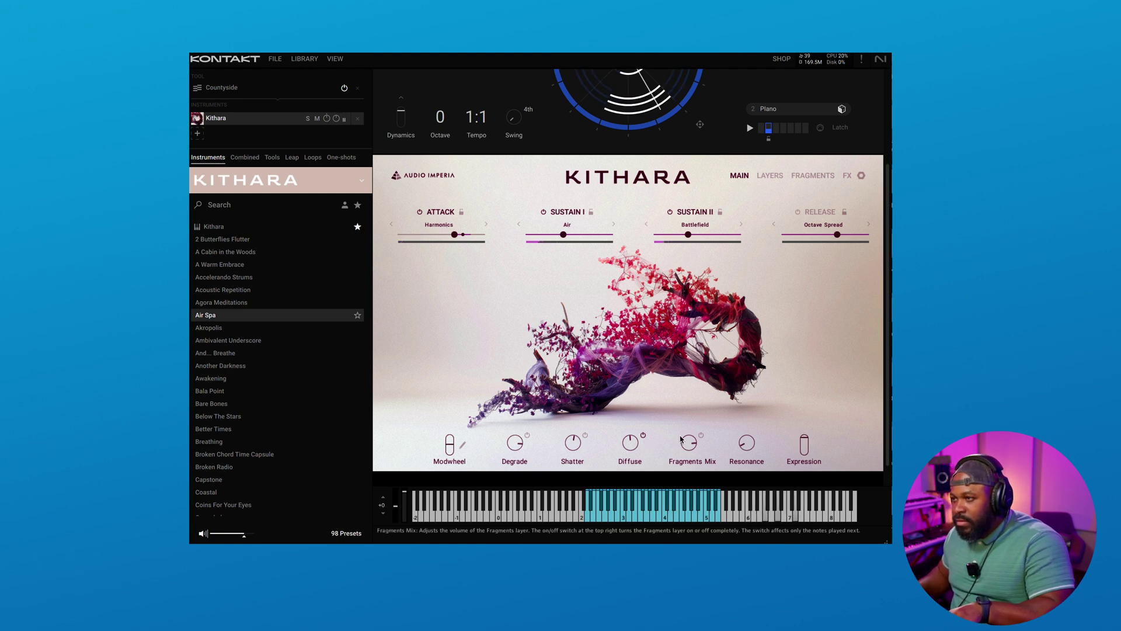
Step: Switch Kithara to the Dark Valley preset, turn Degrade up, then add Action Strings 2 beneath it
scroll(254, 433, down, 3)
click(211, 510)
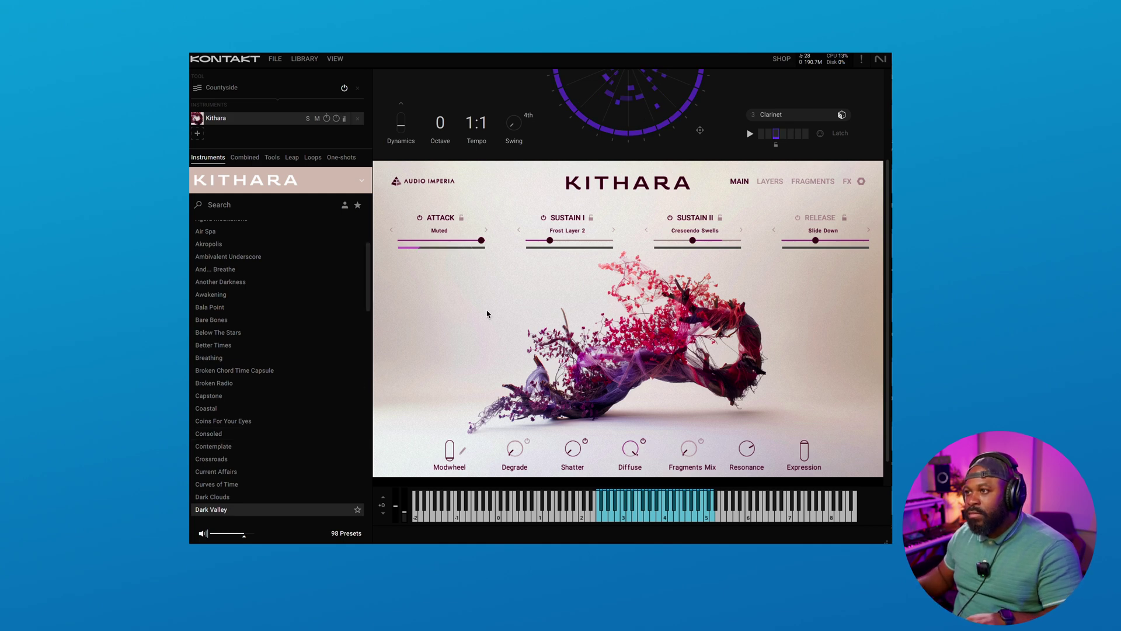
scroll(487, 314, down, 1)
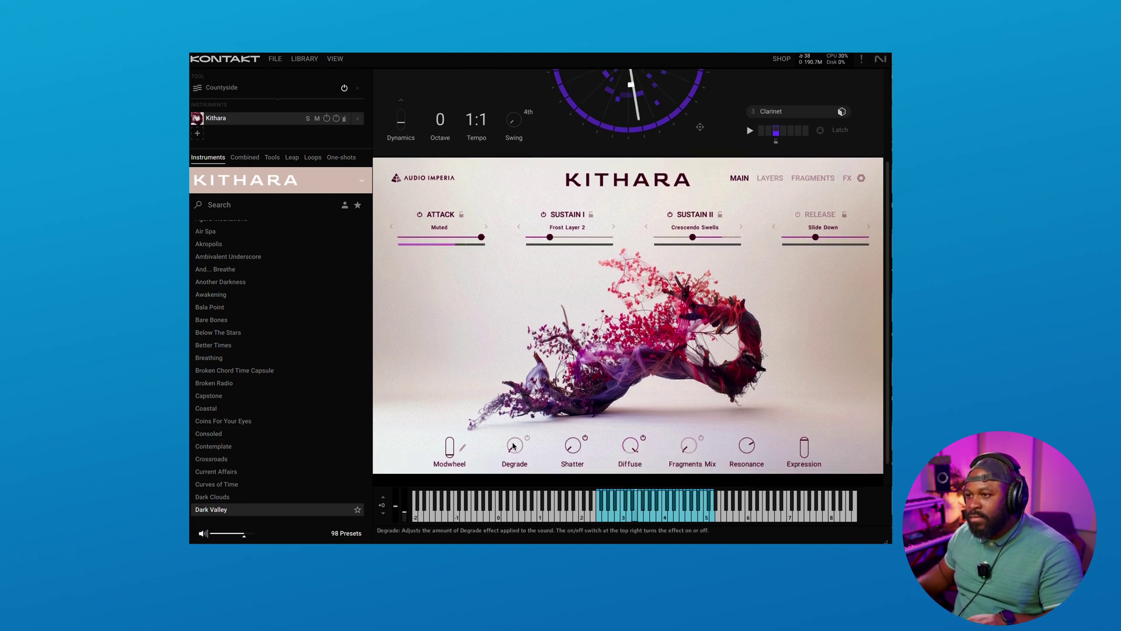
drag(515, 448, 517, 425)
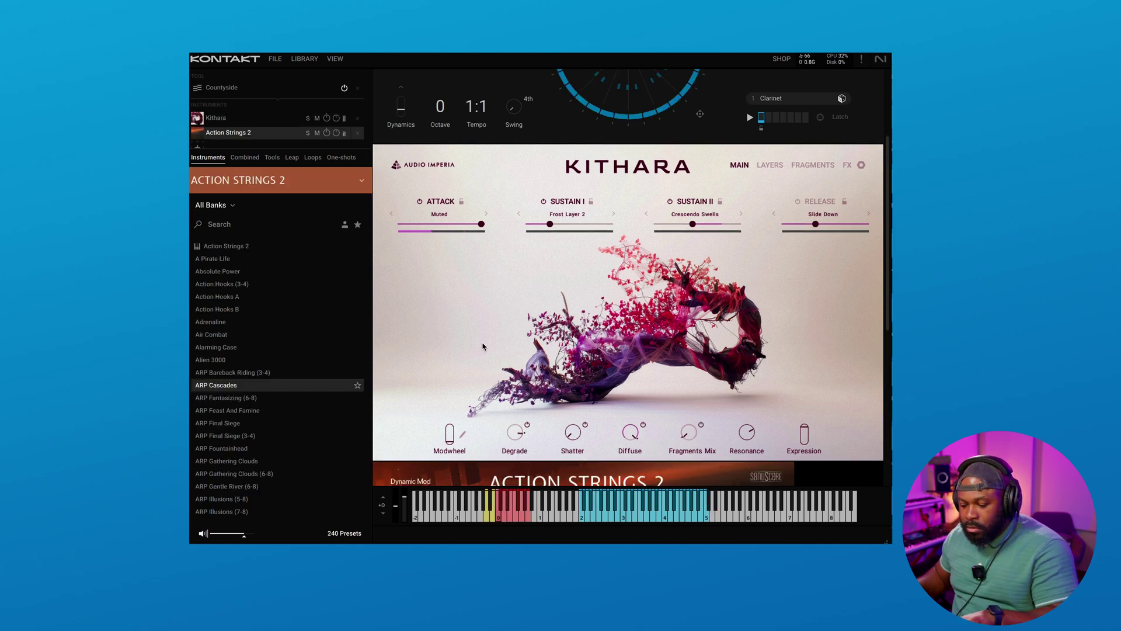
scroll(483, 347, down, 3)
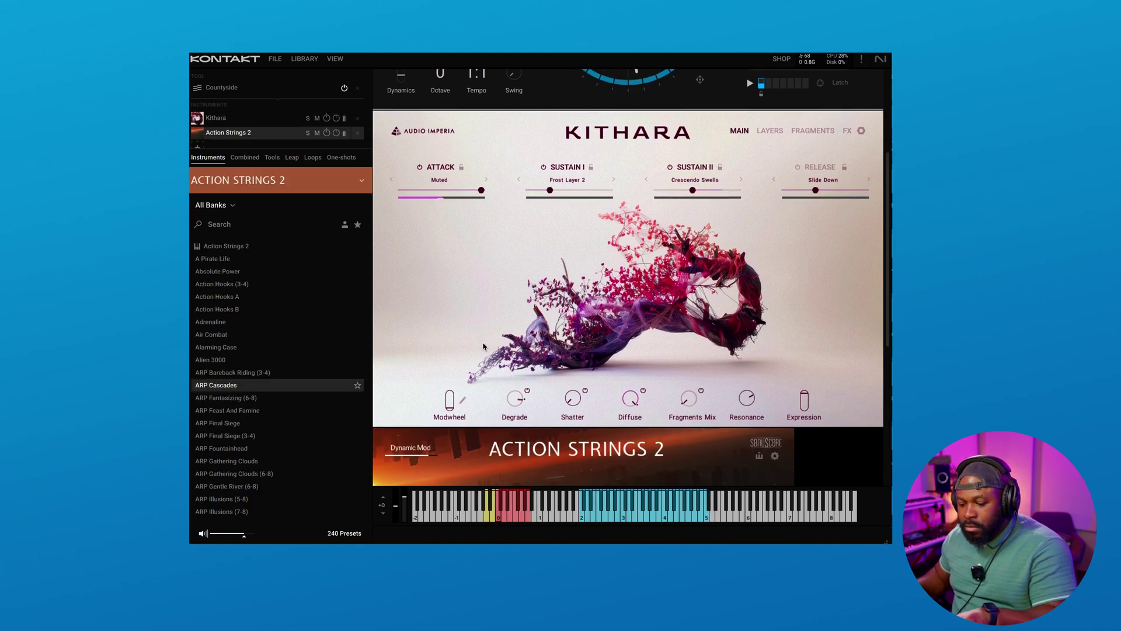